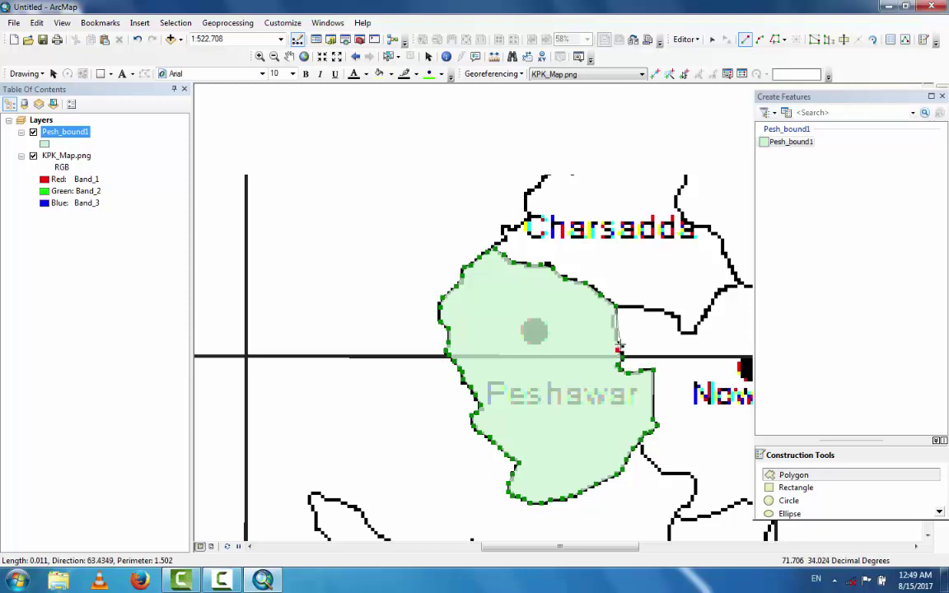
# Add the last eastern-edge vertices and finish the Peshawar boundary polygon
pyautogui.click(616, 326)
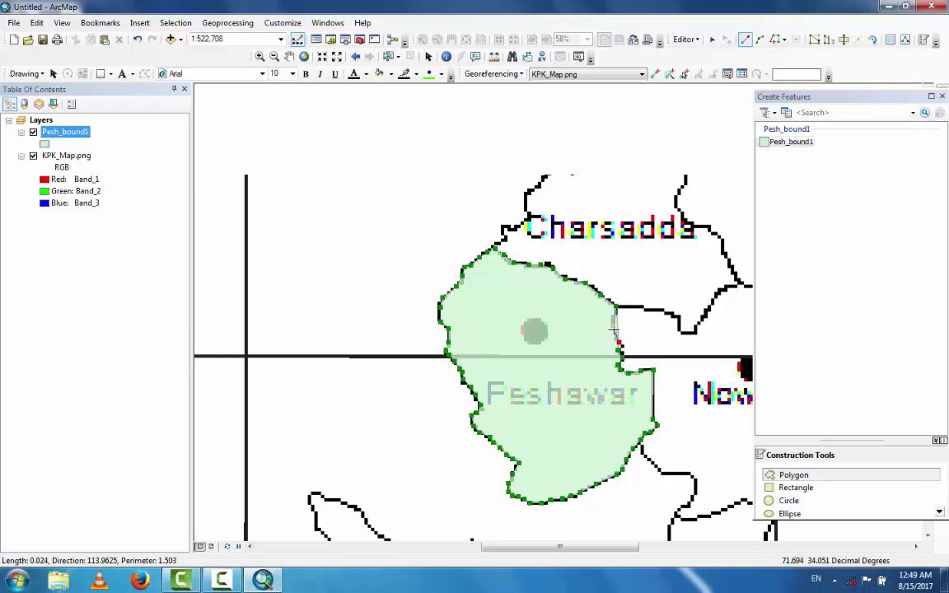
pyautogui.click(614, 311)
pyautogui.doubleClick(614, 307)
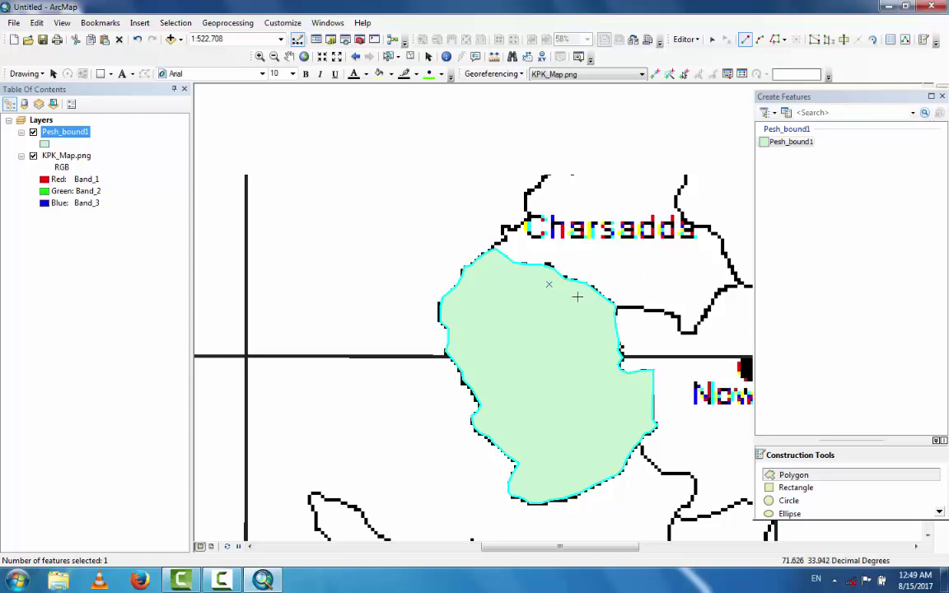
# Hide Pesh_bound1, close Create Features, and select the test folder in Catalog
pyautogui.click(33, 132)
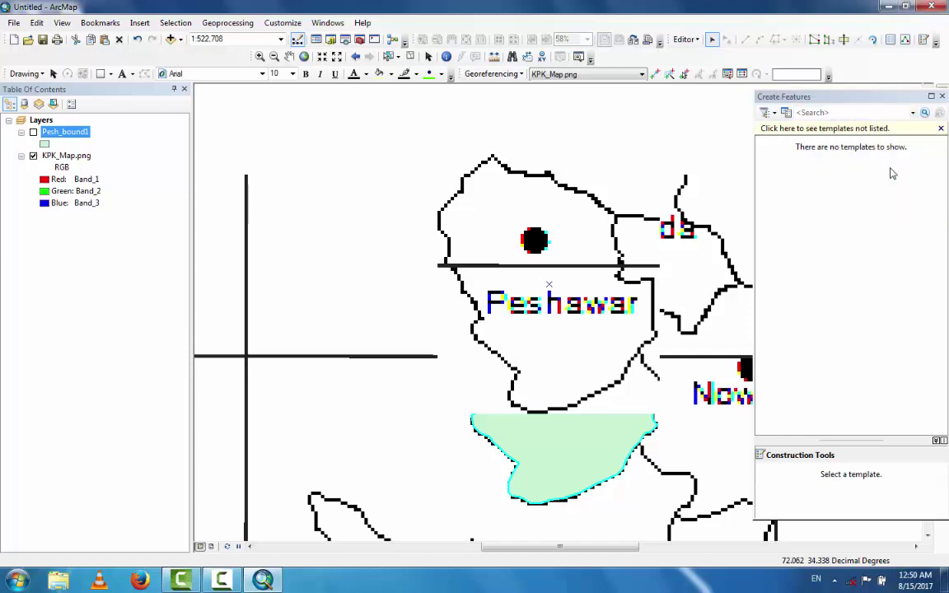
pyautogui.click(943, 95)
pyautogui.moveTo(944, 113)
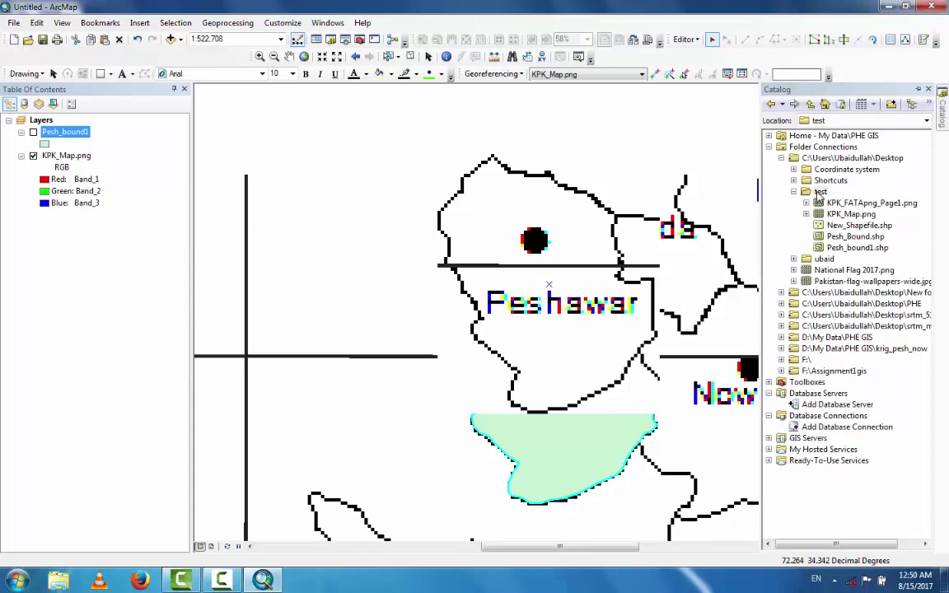
pyautogui.click(820, 192)
# Create a new Point shapefile named Tube_well in the test folder
pyautogui.rightClick(821, 196)
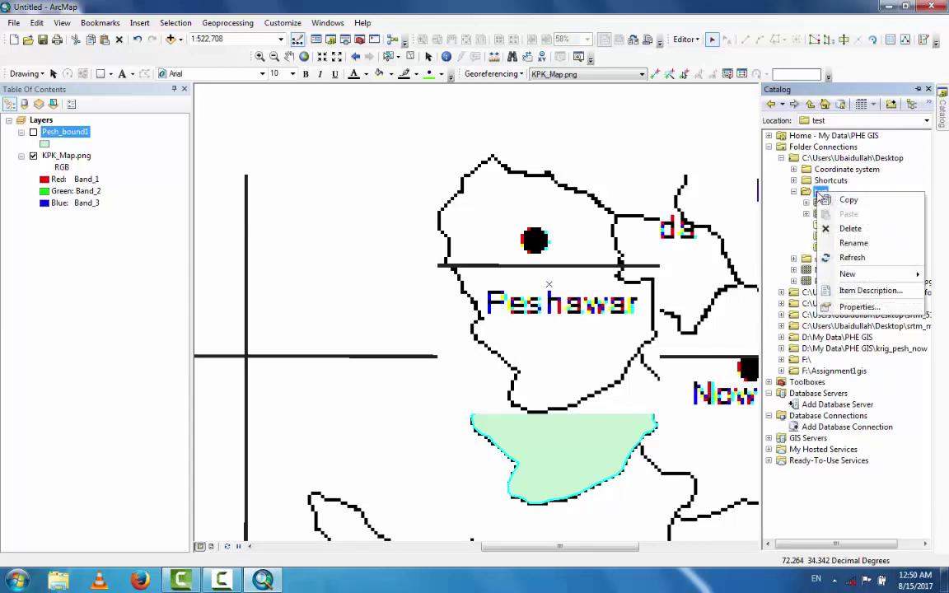
pyautogui.moveTo(848, 274)
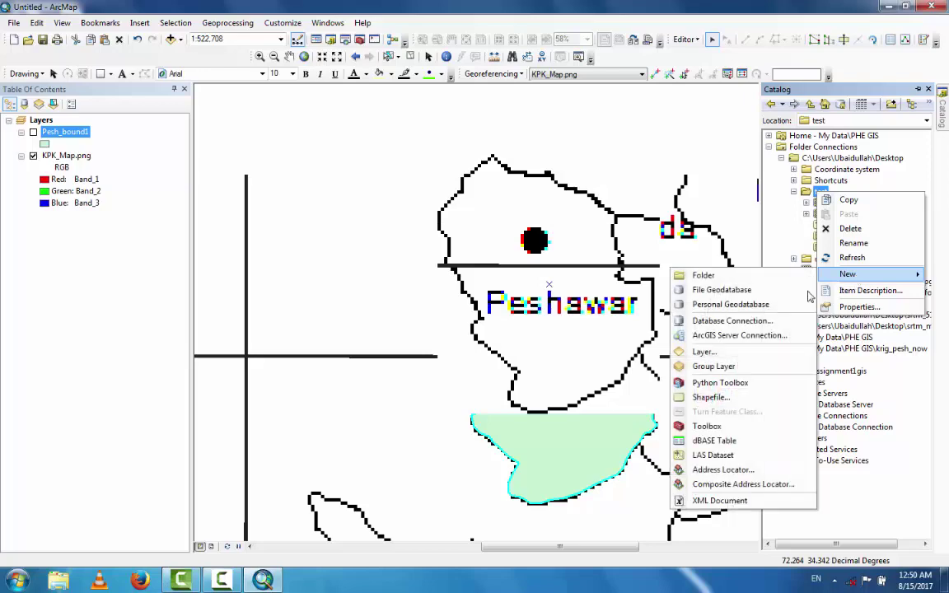
pyautogui.click(725, 398)
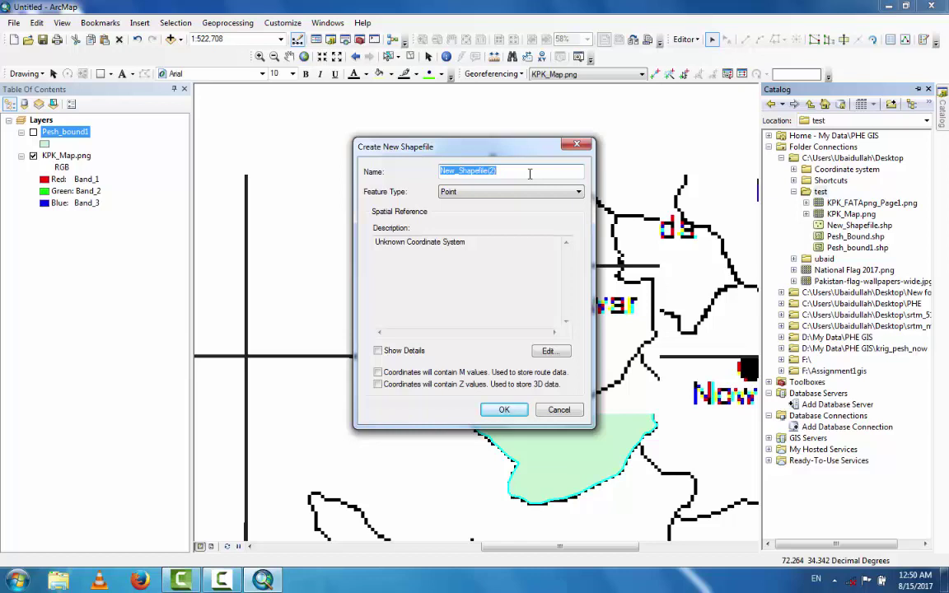
pyautogui.write('Tubewell')
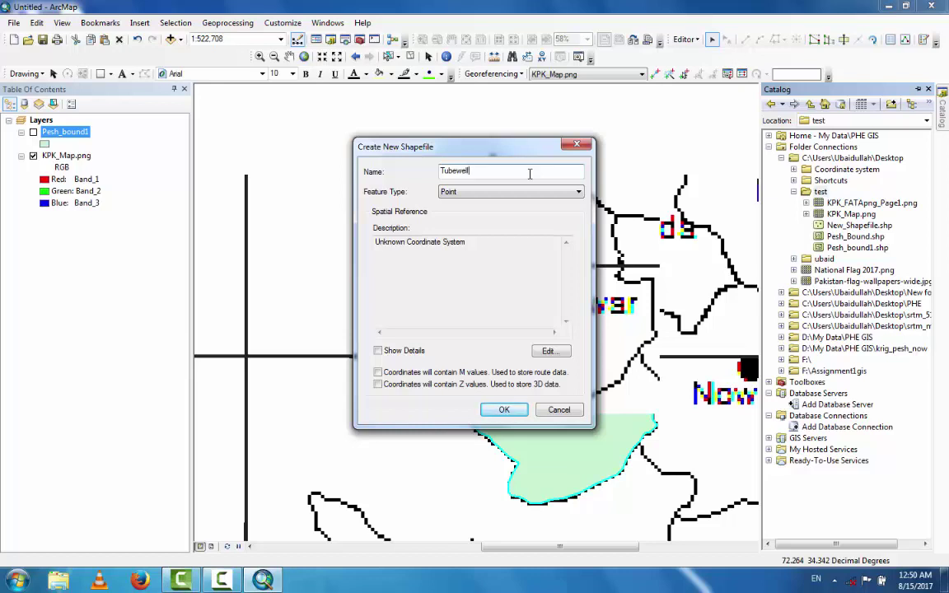
pyautogui.press('Left')
pyautogui.press('Left')
pyautogui.write('_')
pyautogui.click(507, 410)
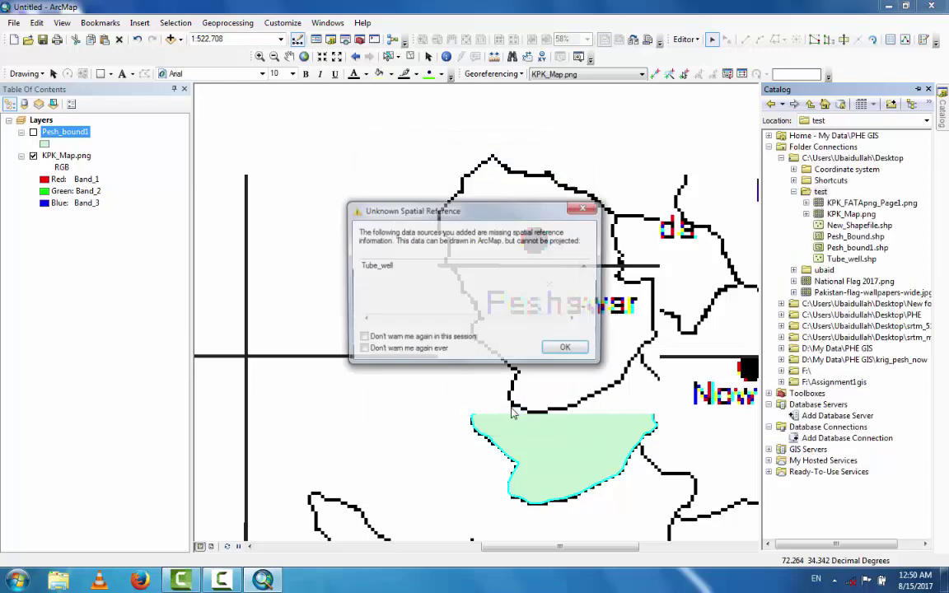
# Dismiss the spatial reference warning, close Catalog, and save the current edits
pyautogui.click(568, 349)
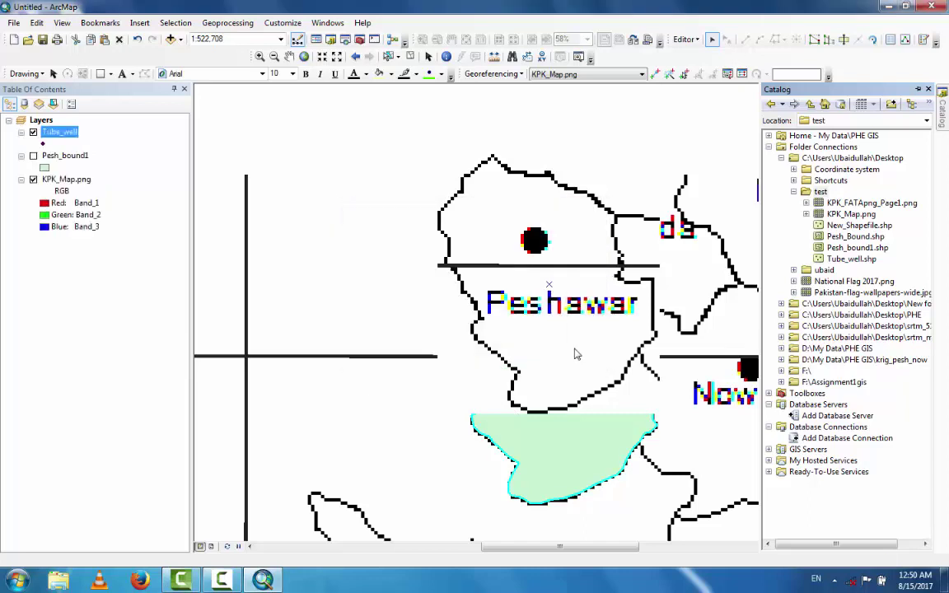
pyautogui.click(931, 90)
pyautogui.click(693, 40)
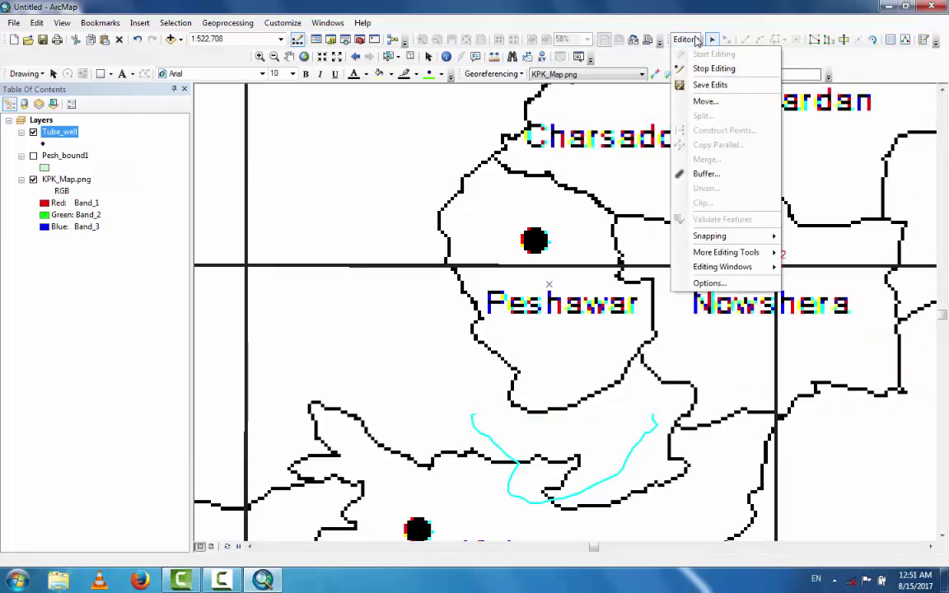
pyautogui.click(709, 85)
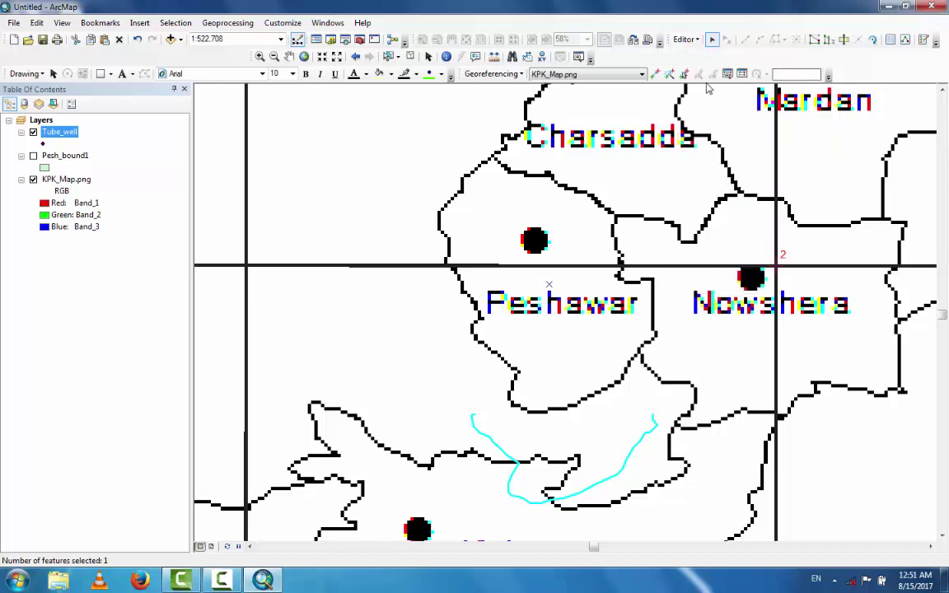
# Stop editing, then start a new edit session despite the Tube_well warnings
pyautogui.click(687, 40)
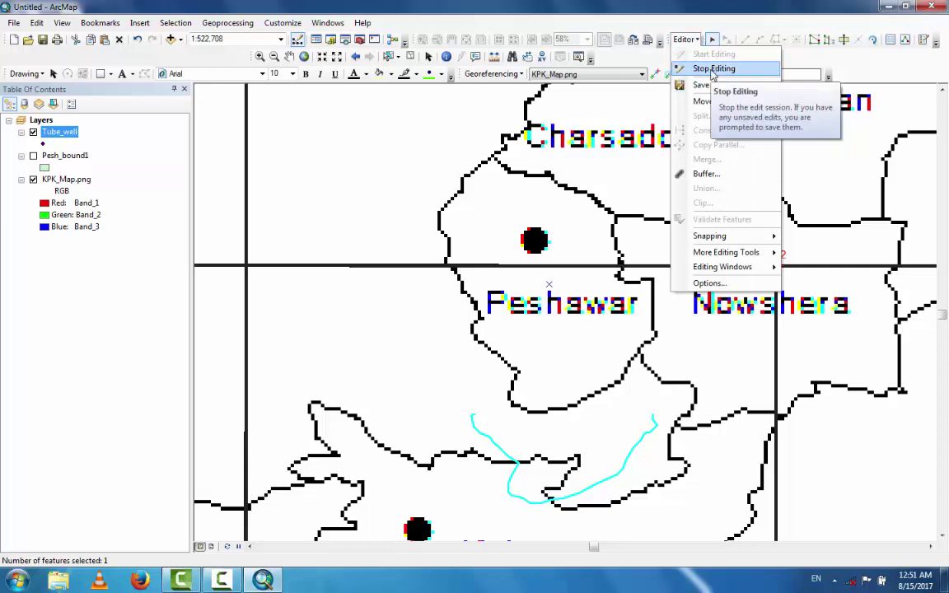
pyautogui.click(712, 69)
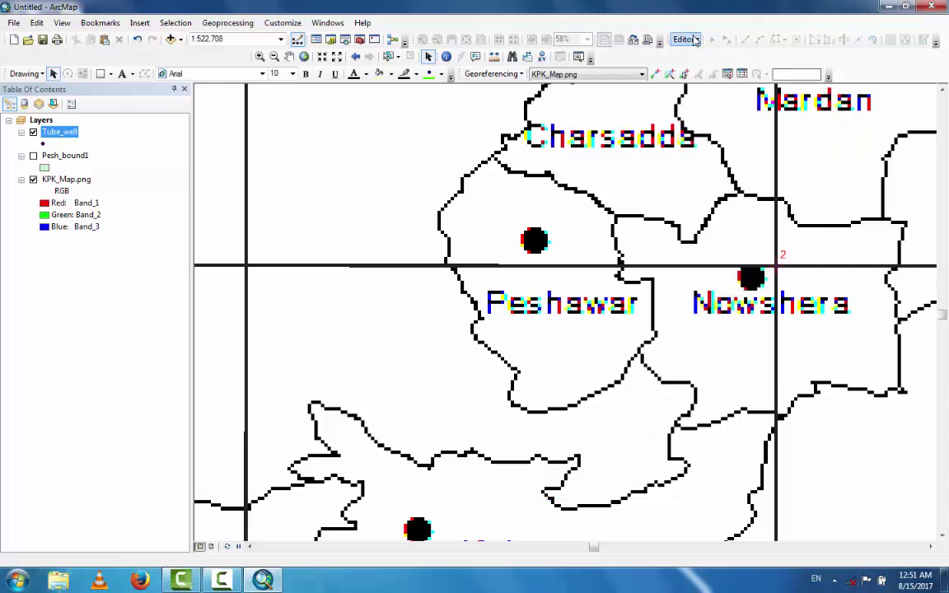
pyautogui.click(694, 39)
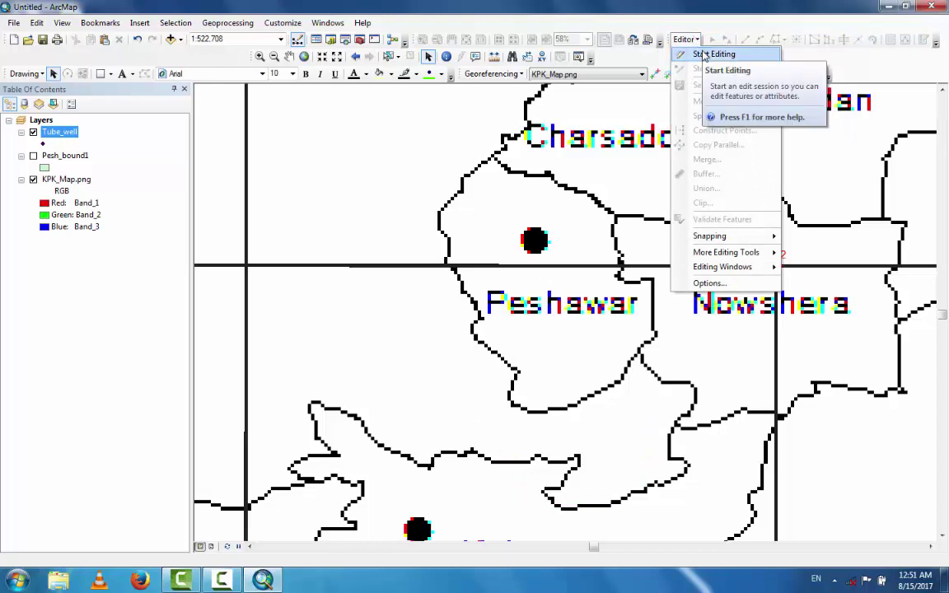
pyautogui.click(705, 54)
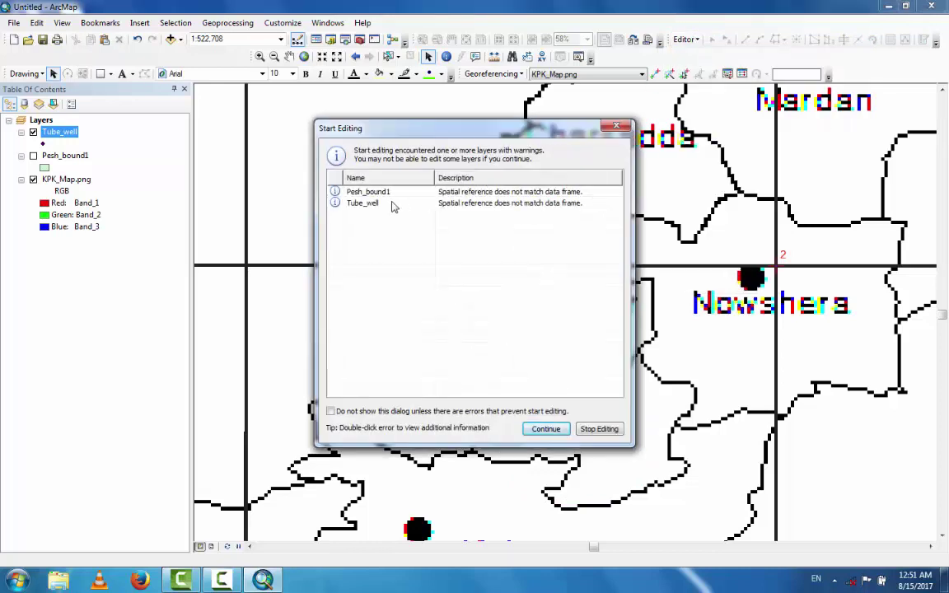
pyautogui.click(381, 203)
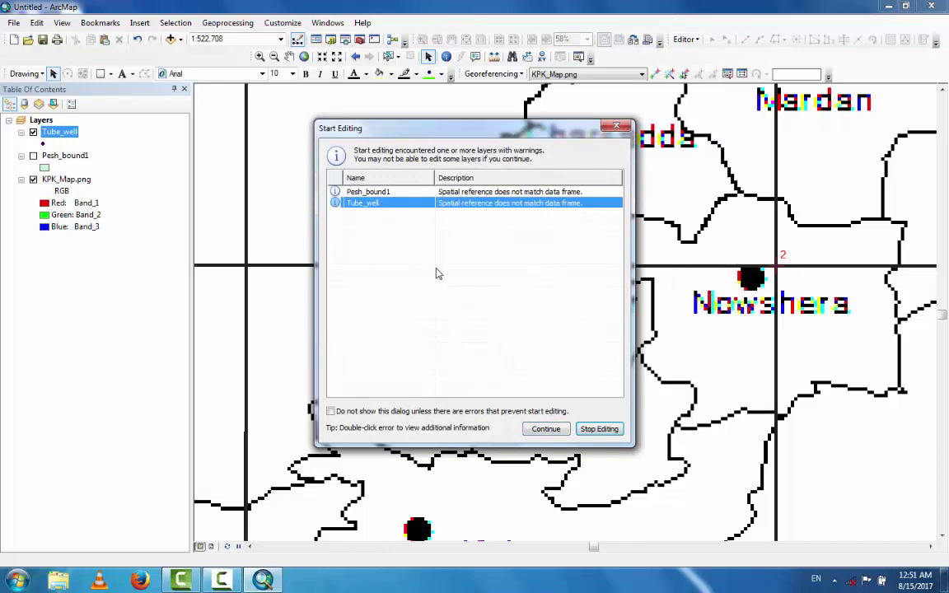
pyautogui.click(546, 428)
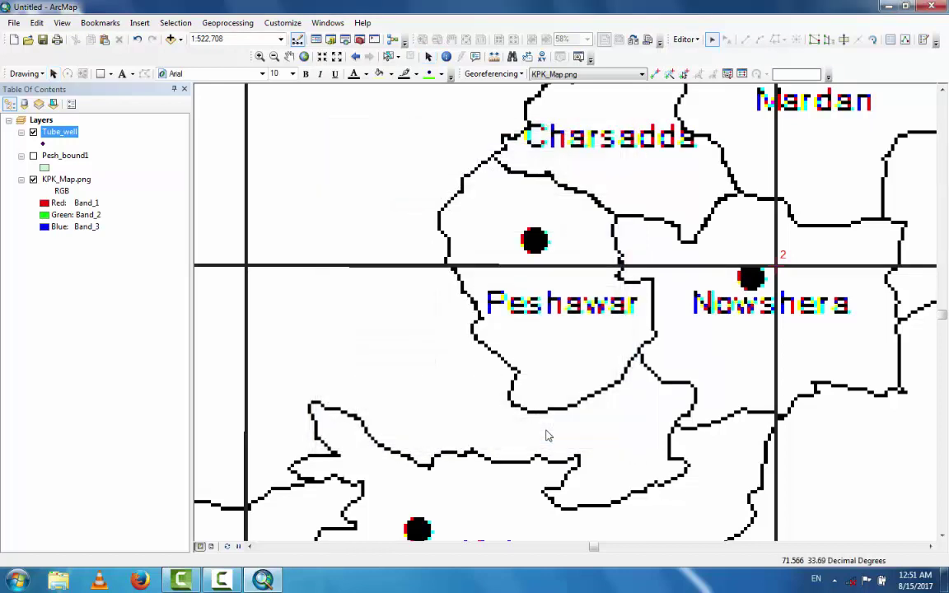
# Place a Tube_well point on Peshawar's dot using the Tube_well template and save it
pyautogui.click(926, 40)
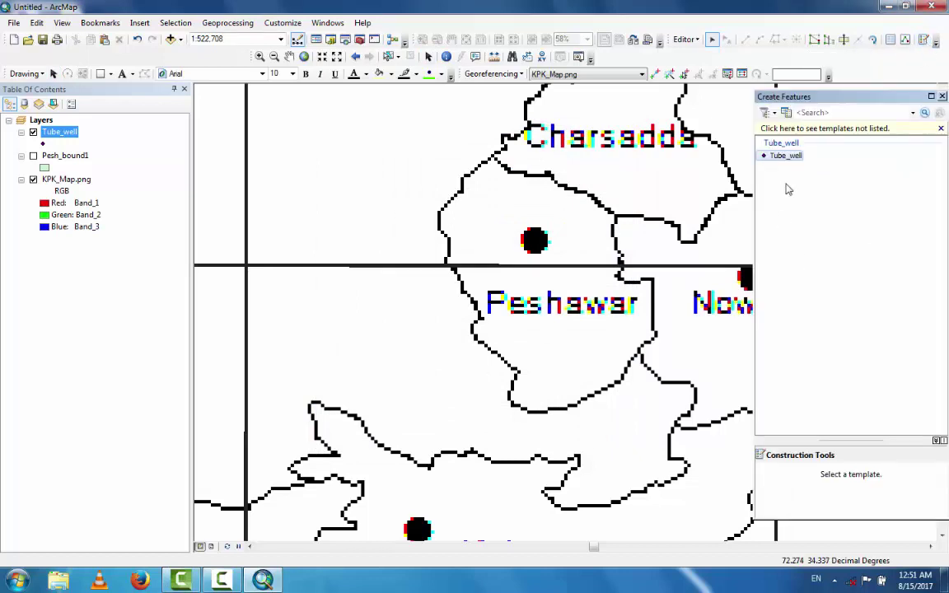
pyautogui.doubleClick(774, 157)
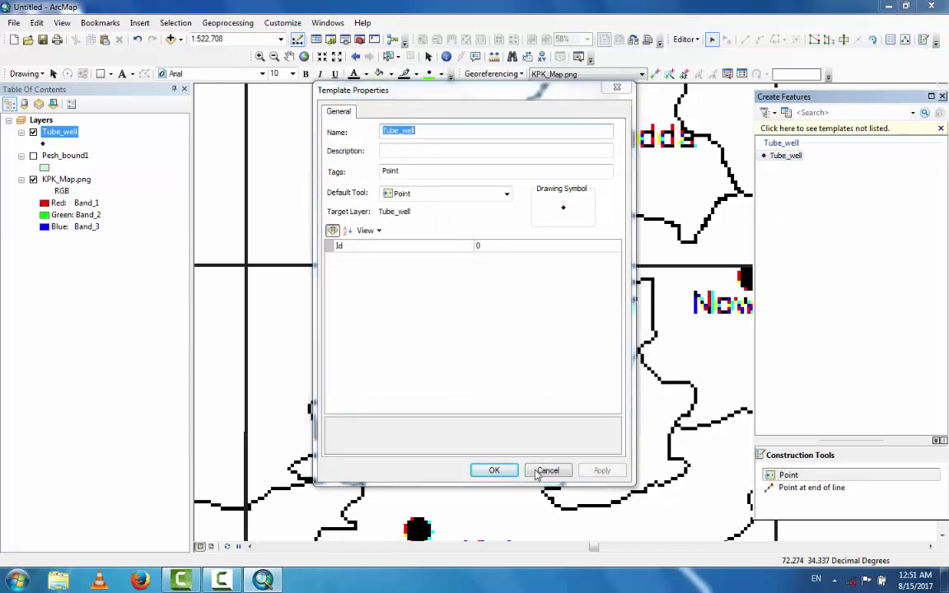
pyautogui.click(497, 470)
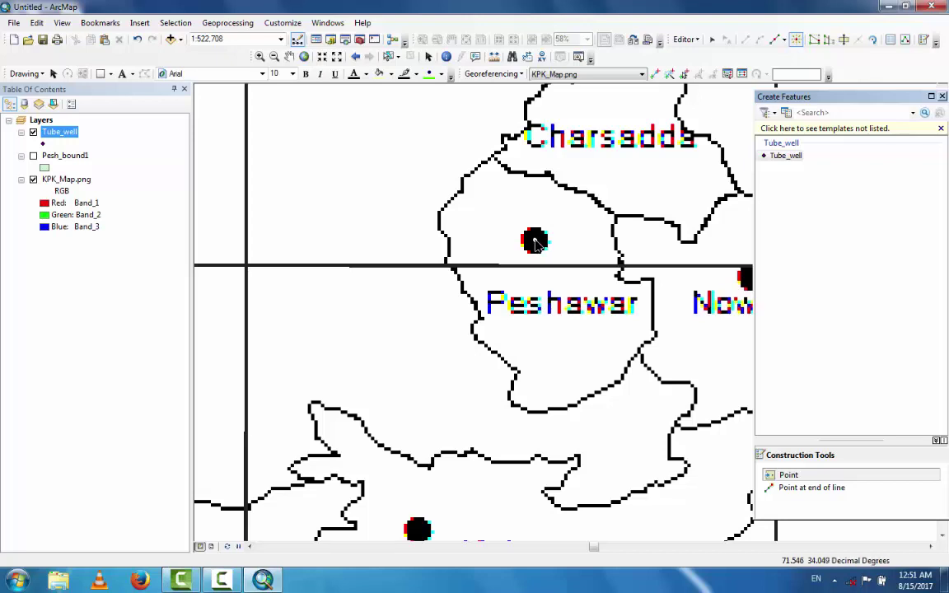
pyautogui.click(536, 243)
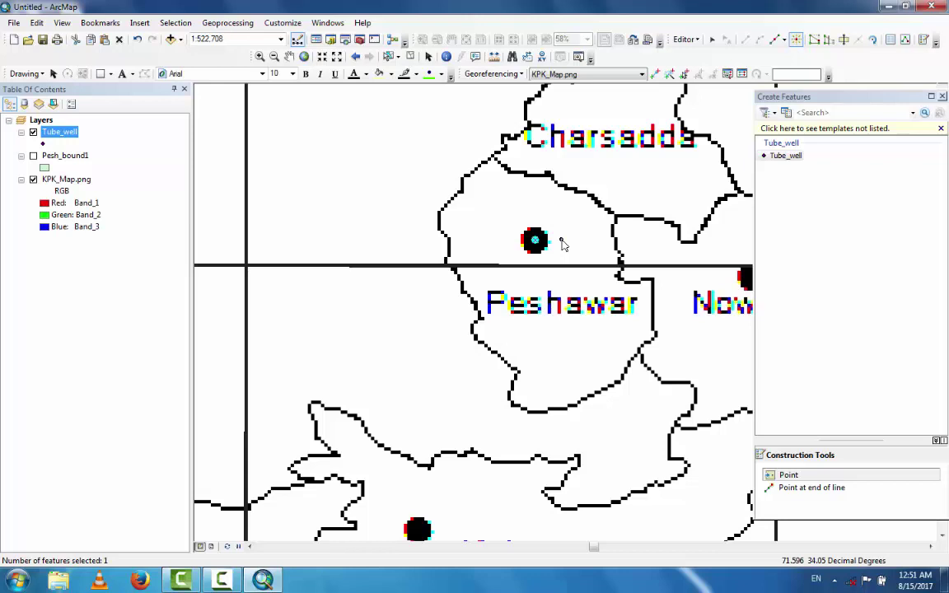
pyautogui.click(684, 40)
pyautogui.click(704, 84)
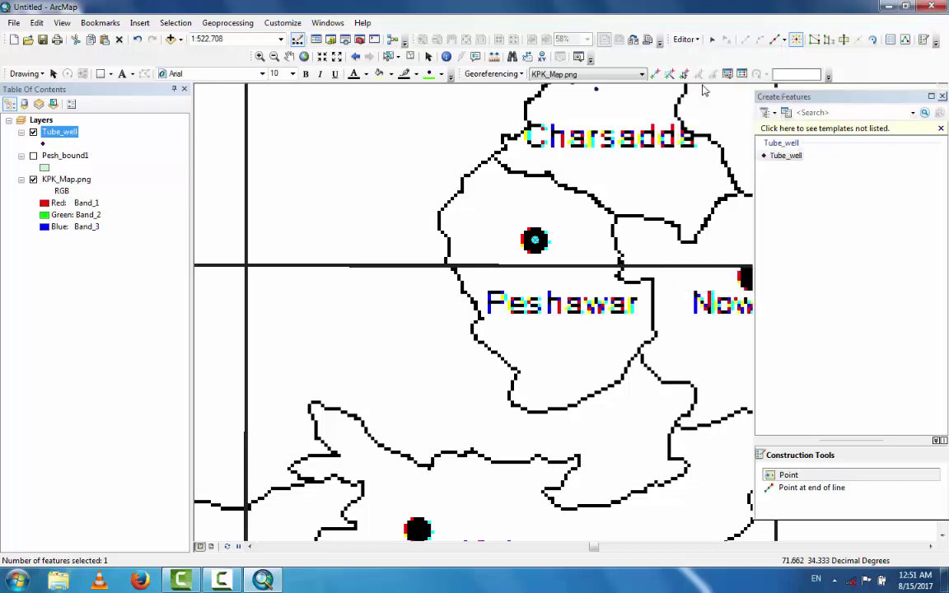
pyautogui.click(684, 40)
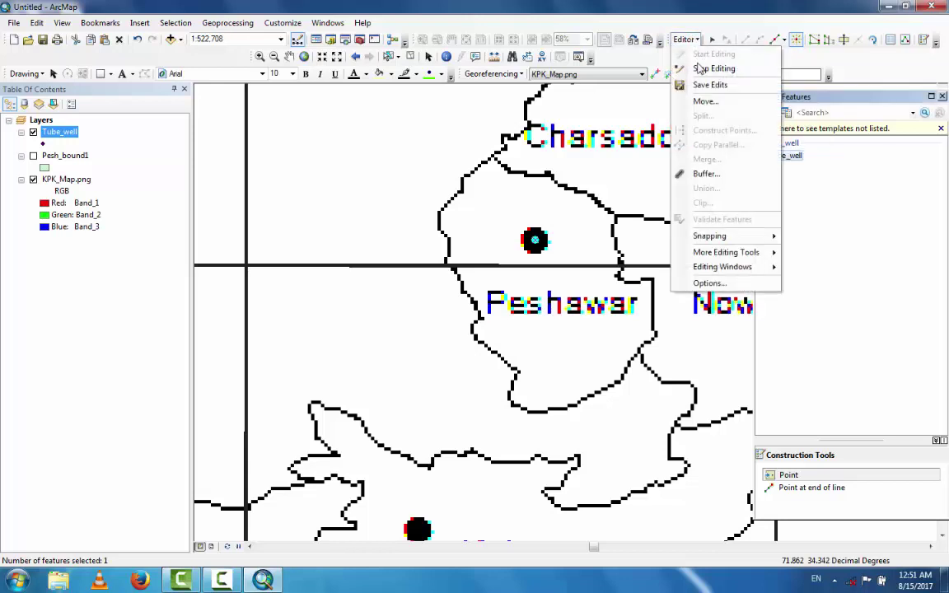
# Stop the edit session on the Tube_well layer
pyautogui.click(700, 69)
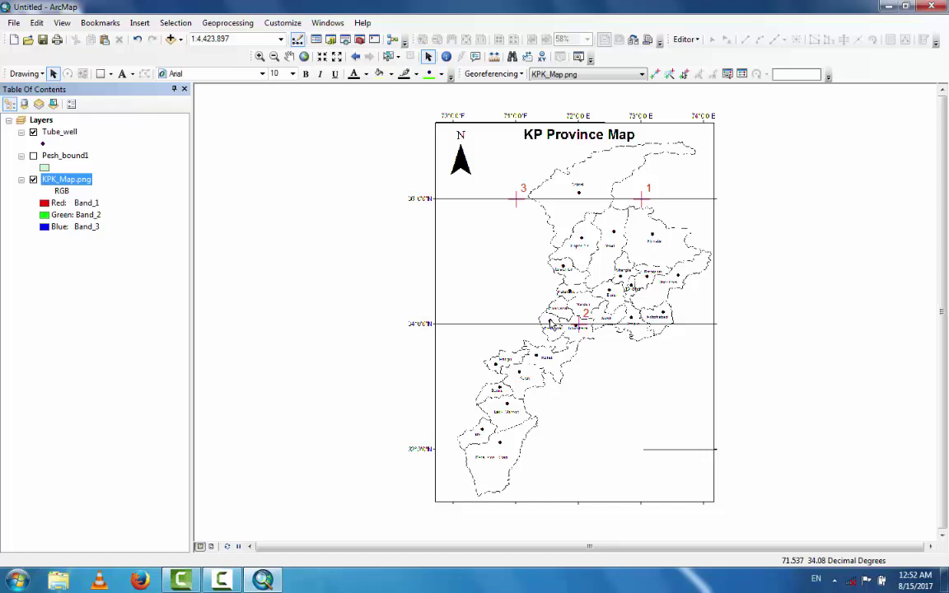
# Hide KPK_Map.png, show Pesh_bound1, and zoom to the Peshawar boundary layer
pyautogui.click(33, 180)
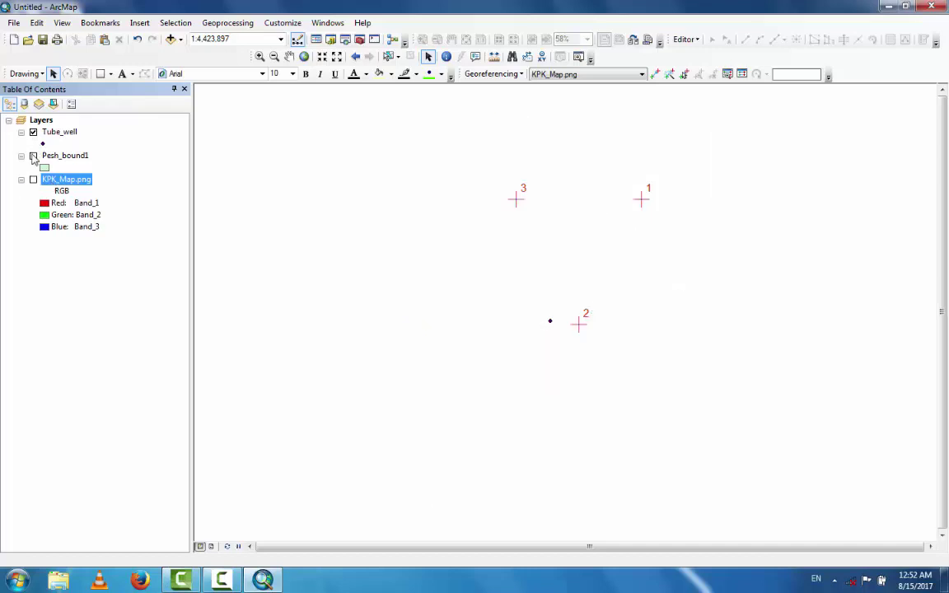
pyautogui.click(33, 157)
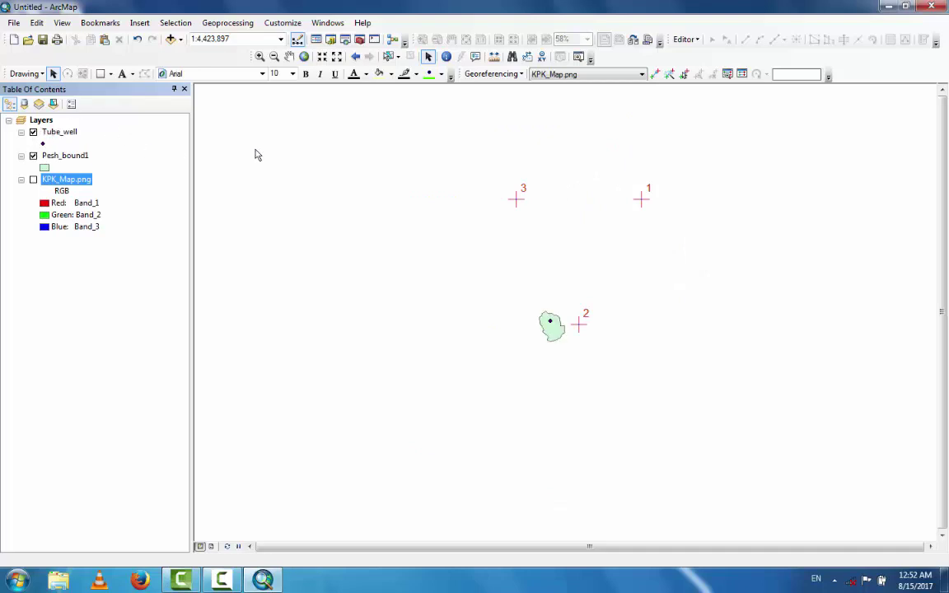
pyautogui.rightClick(56, 157)
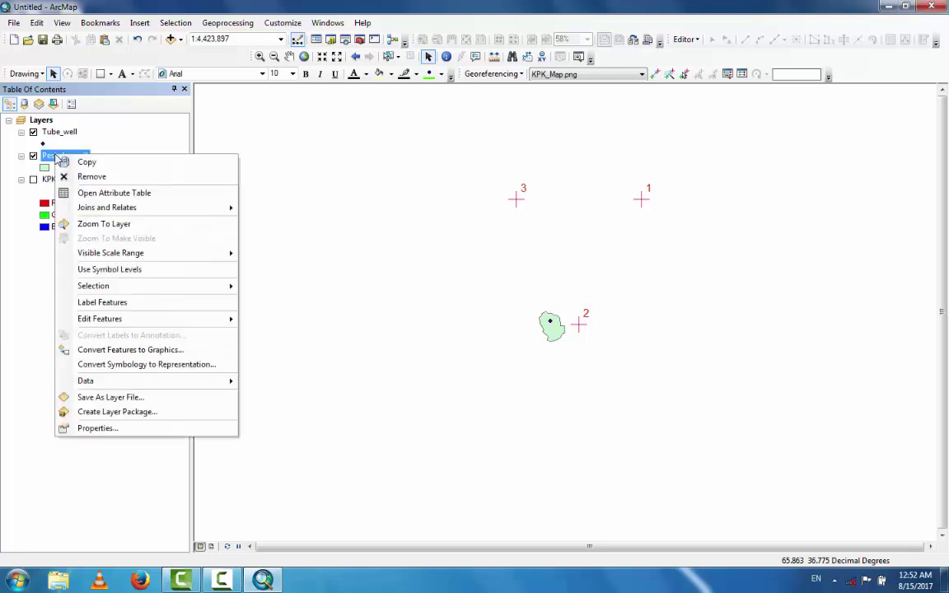
pyautogui.click(104, 224)
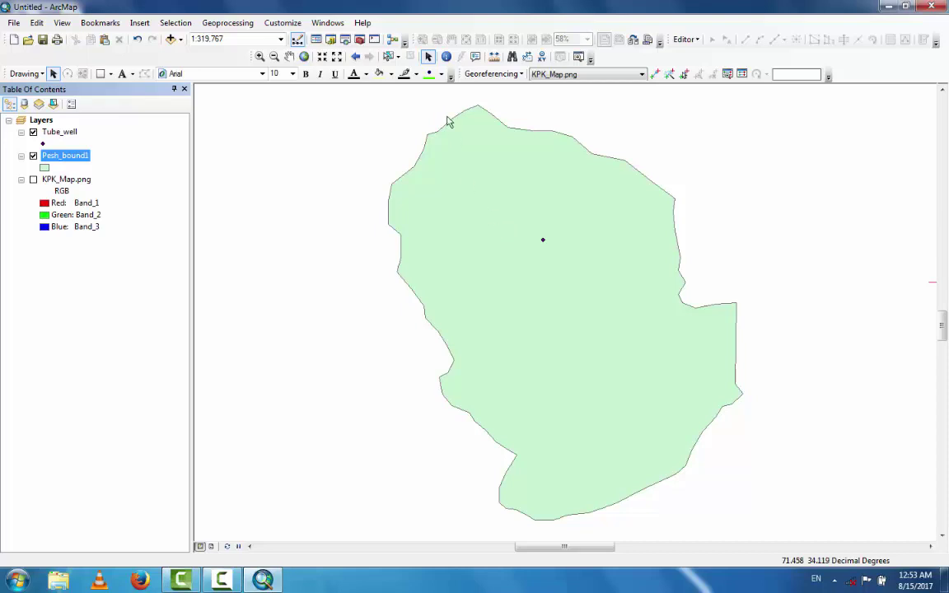
pyautogui.click(544, 56)
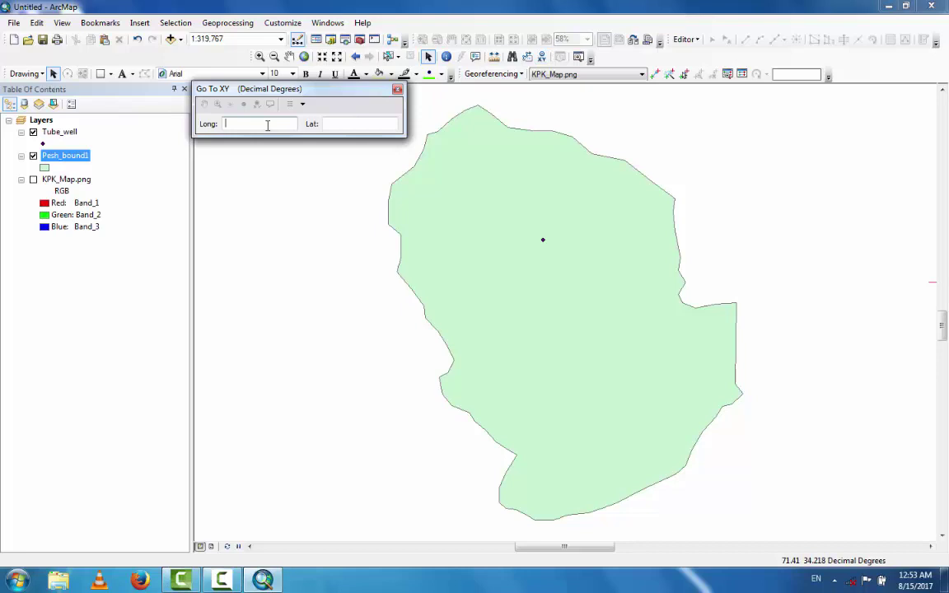
# Add a point at longitude 71.58055, latitude 34.03753 with Go To XY, then close it
pyautogui.write('71.58055')
pyautogui.click(351, 122)
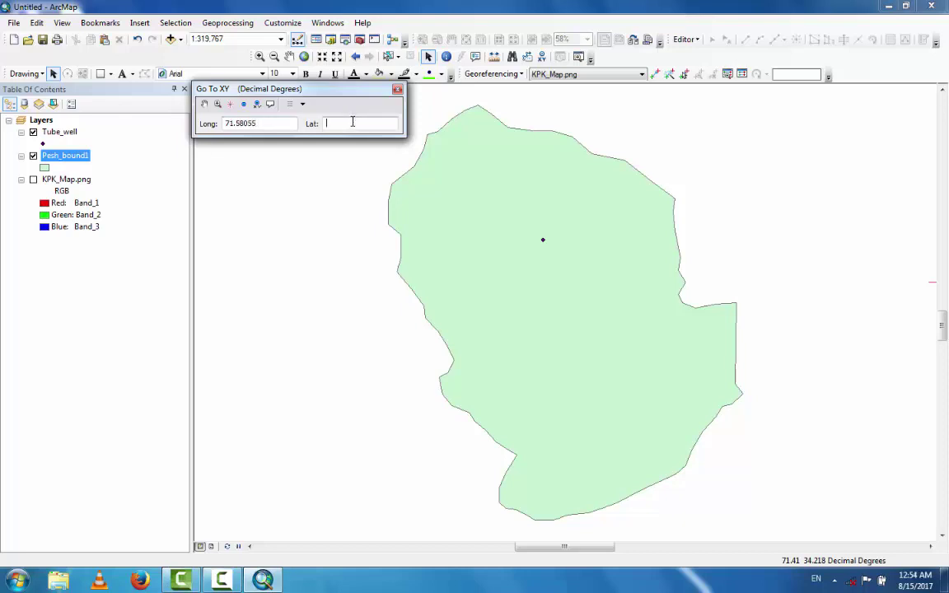
pyautogui.write('34.03753')
pyautogui.click(245, 104)
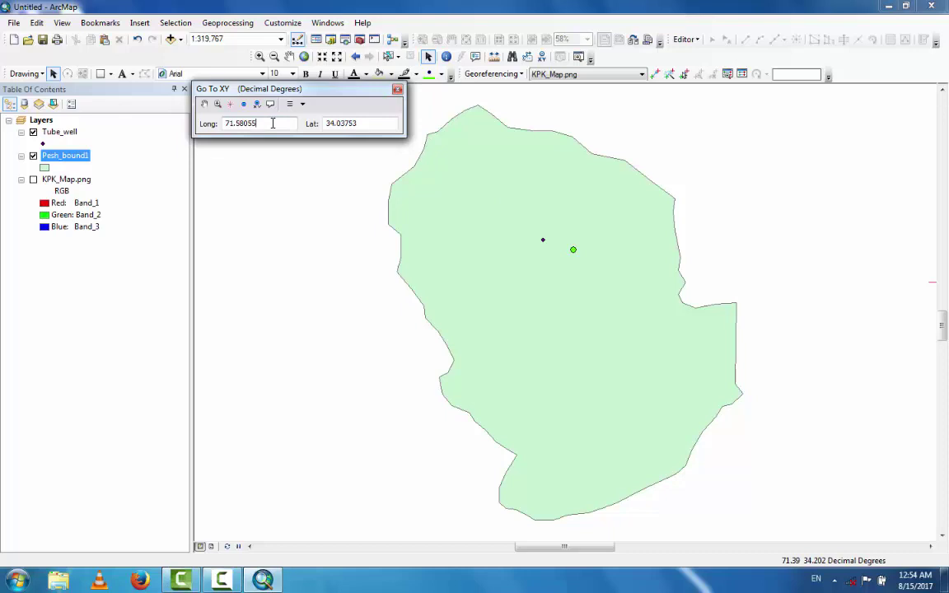
pyautogui.click(398, 89)
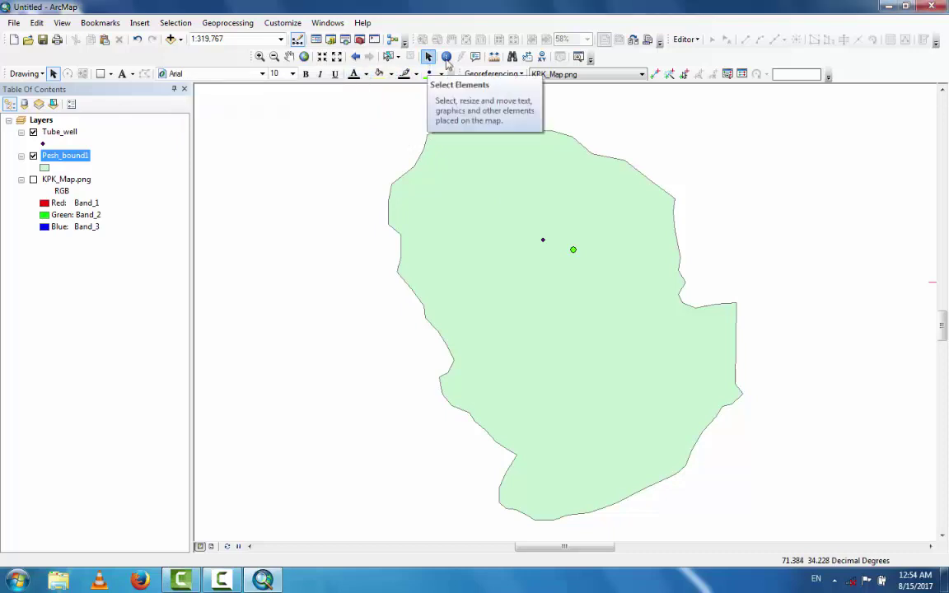
# Add a second Go To XY point at longitude 71.64893, latitude 34.00371
pyautogui.click(543, 56)
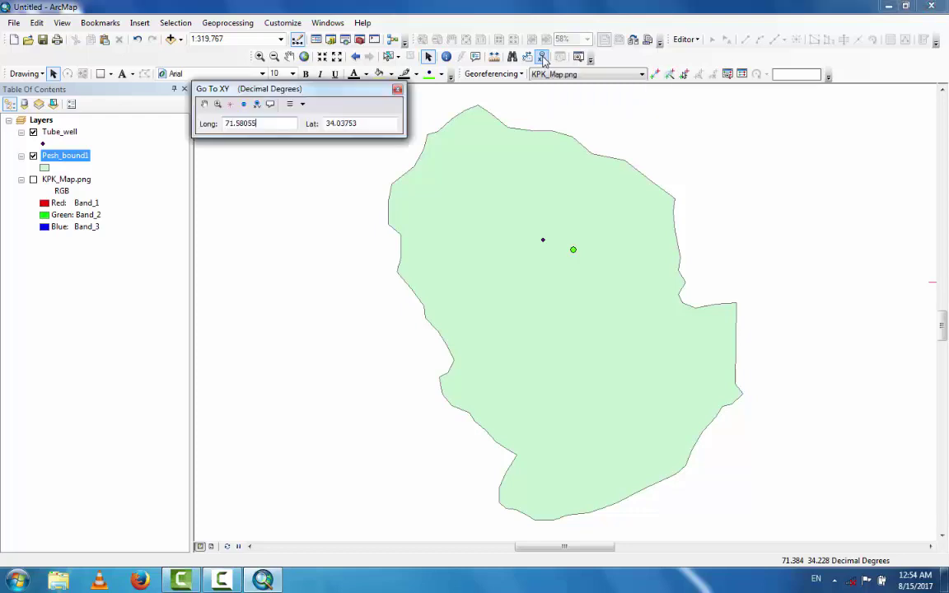
pyautogui.moveTo(275, 123); pyautogui.dragTo(189, 136)
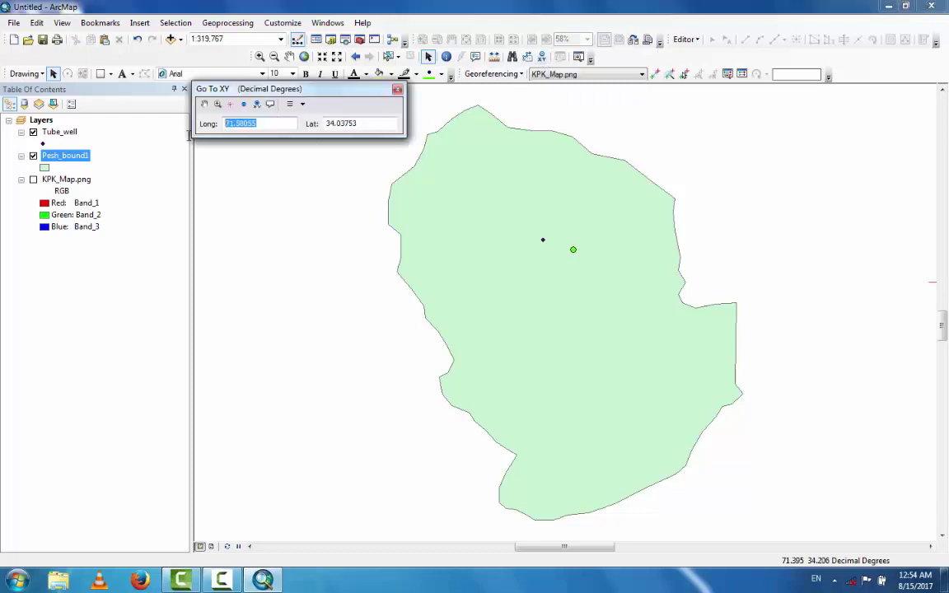
pyautogui.write('71.64893')
pyautogui.click(360, 123)
pyautogui.moveTo(360, 123); pyautogui.dragTo(327, 124)
pyautogui.write('34.00')
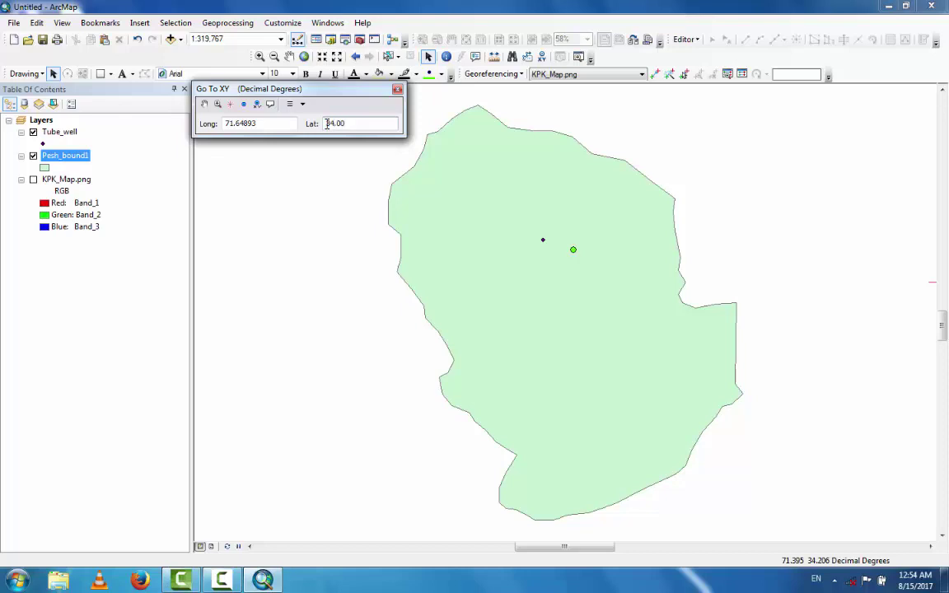
pyautogui.write('371')
pyautogui.click(244, 106)
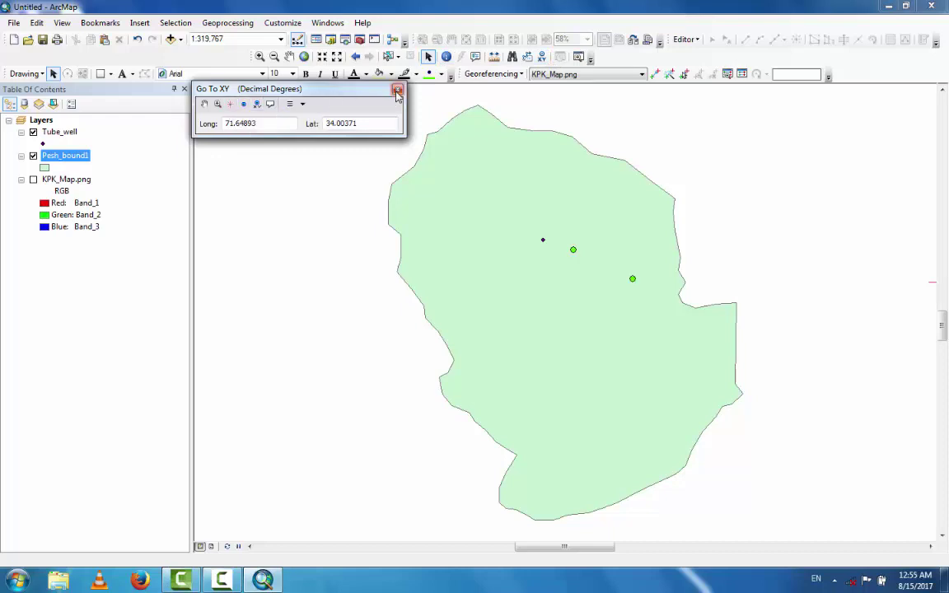
pyautogui.click(398, 92)
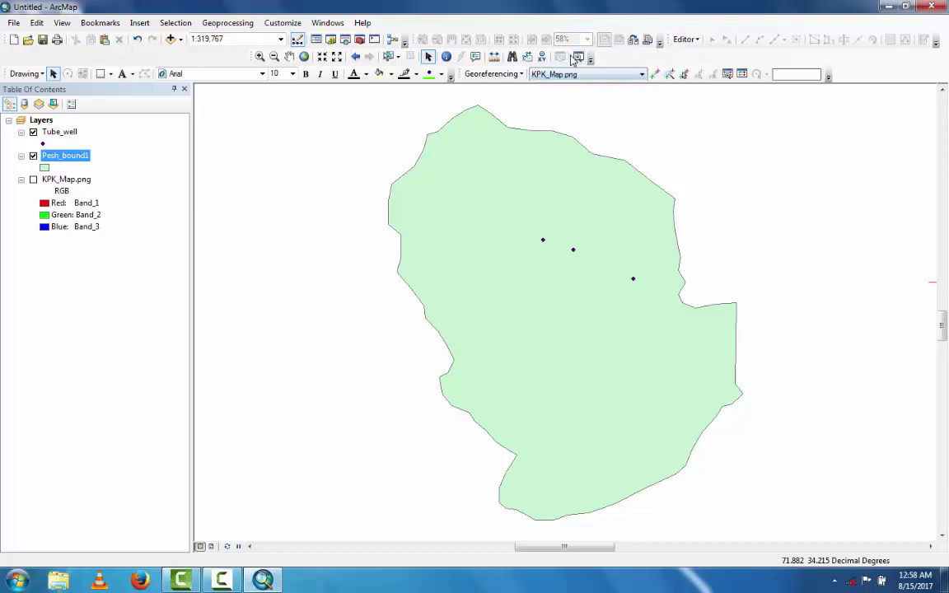
# Open the Catalog window again to view the test folder's files
pyautogui.click(331, 40)
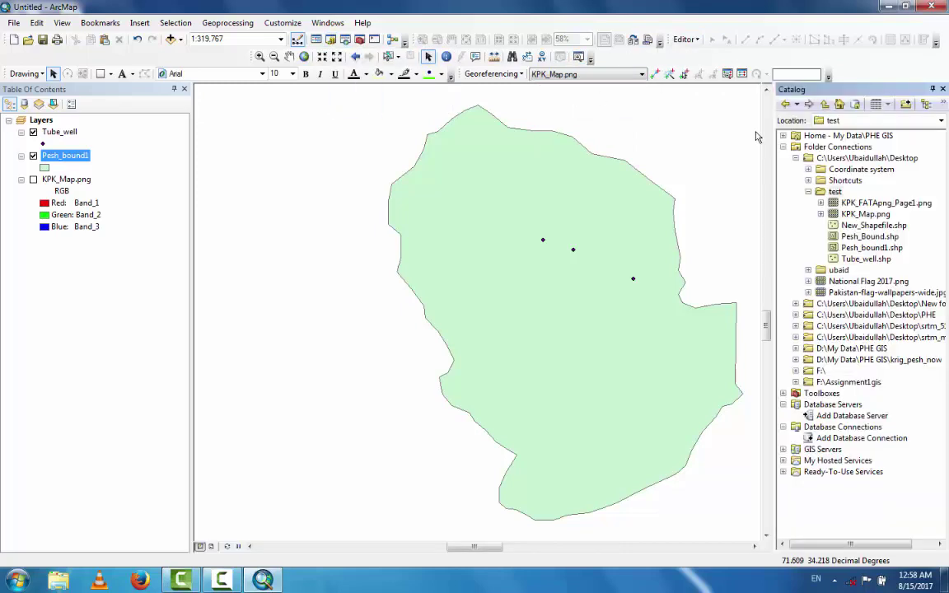
# Create a polyline shapefile 'Road' in the test folder, accepting the missing spatial reference warning
pyautogui.click(835, 192)
pyautogui.rightClick(835, 192)
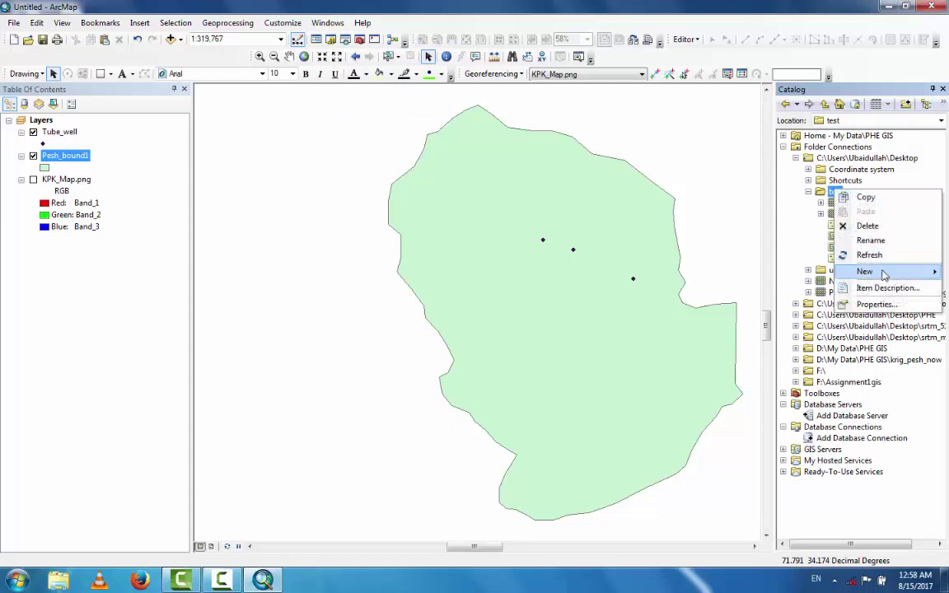
pyautogui.moveTo(880, 279)
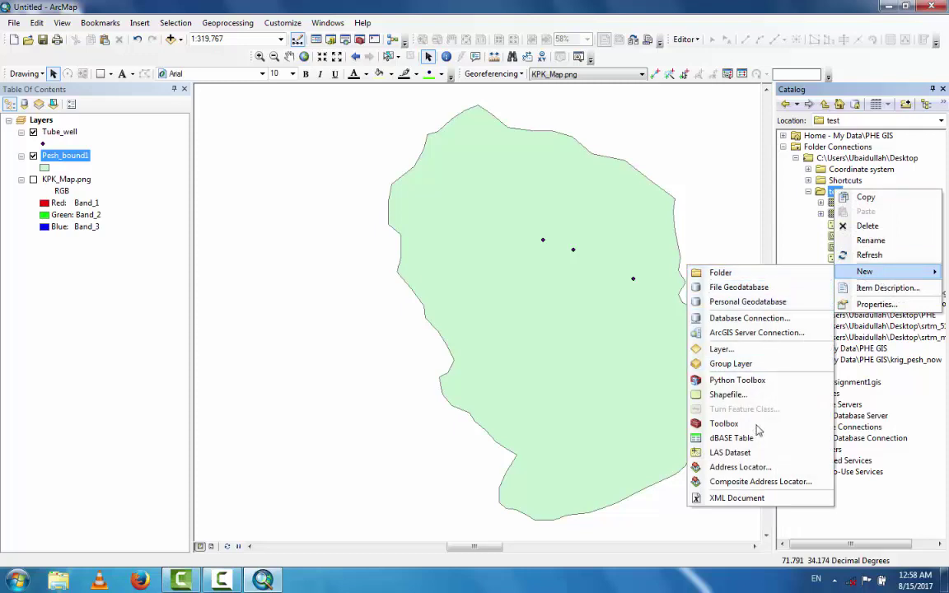
pyautogui.click(735, 394)
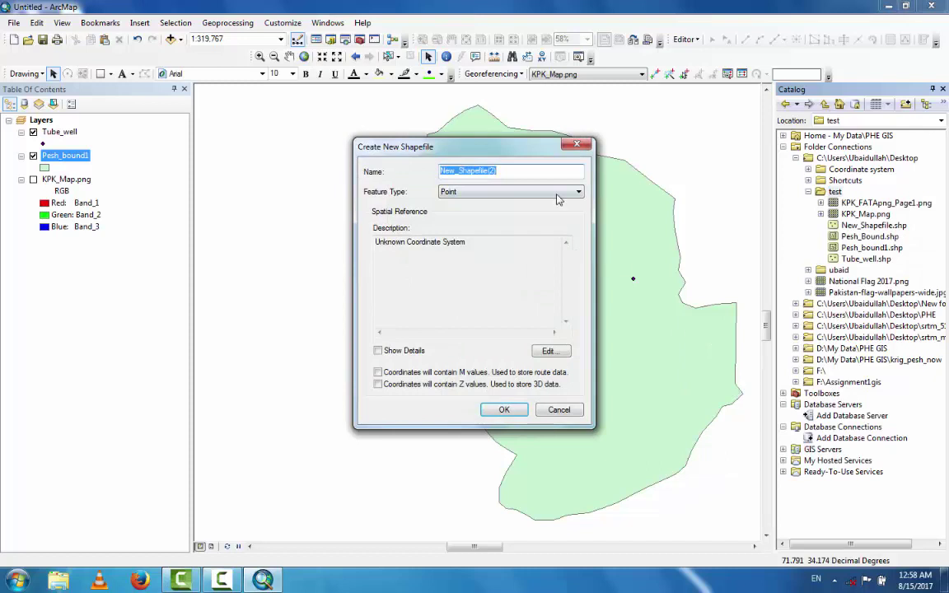
pyautogui.click(523, 173)
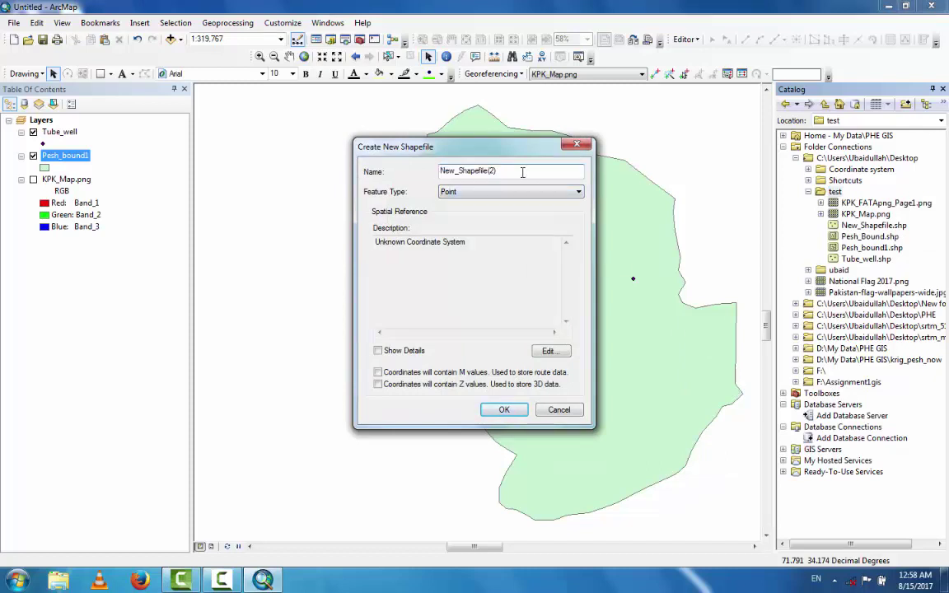
pyautogui.press('BackSpace')
pyautogui.press('BackSpace')
pyautogui.press('BackSpace')
pyautogui.press('BackSpace')
pyautogui.press('BackSpace')
pyautogui.press('BackSpace')
pyautogui.press('BackSpace')
pyautogui.press('BackSpace')
pyautogui.press('BackSpace')
pyautogui.press('BackSpace')
pyautogui.press('BackSpace')
pyautogui.press('BackSpace')
pyautogui.press('BackSpace')
pyautogui.press('BackSpace')
pyautogui.press('BackSpace')
pyautogui.press('BackSpace')
pyautogui.write('Road')
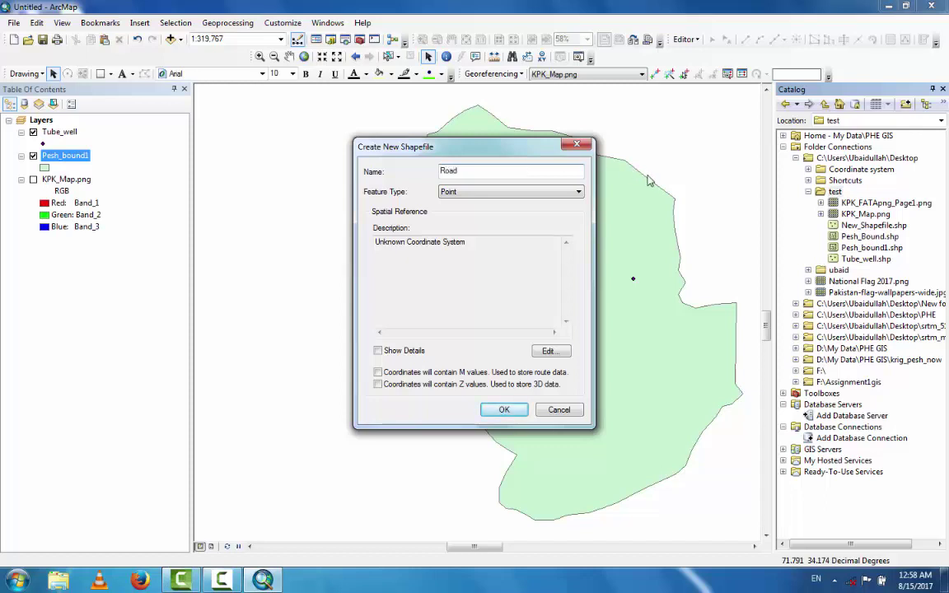
pyautogui.click(530, 194)
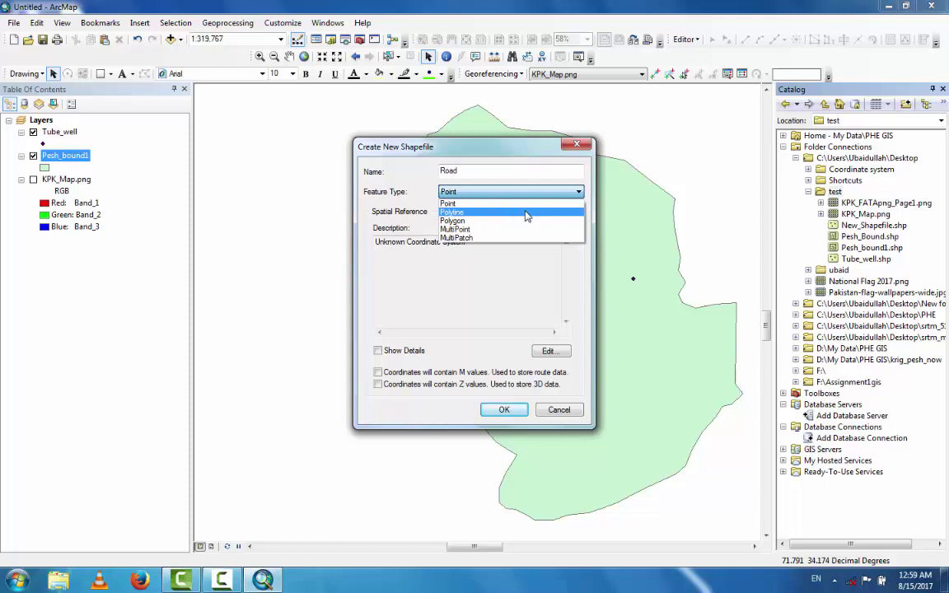
pyautogui.click(472, 190)
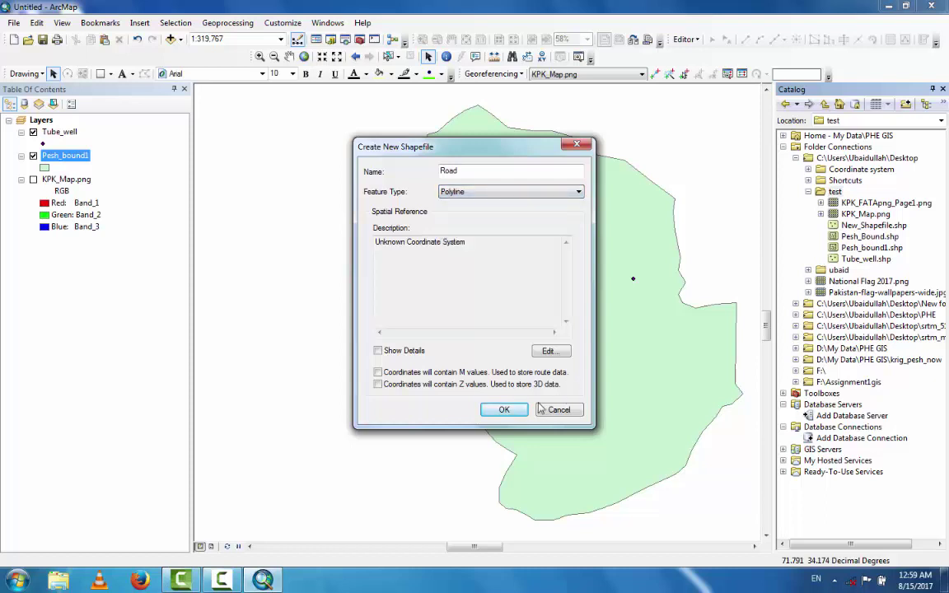
pyautogui.click(504, 410)
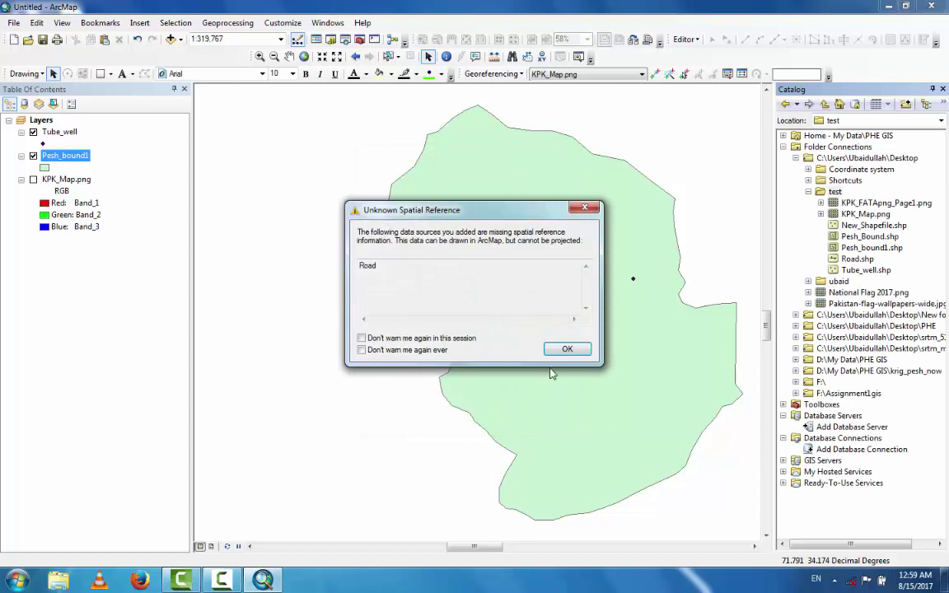
pyautogui.click(567, 349)
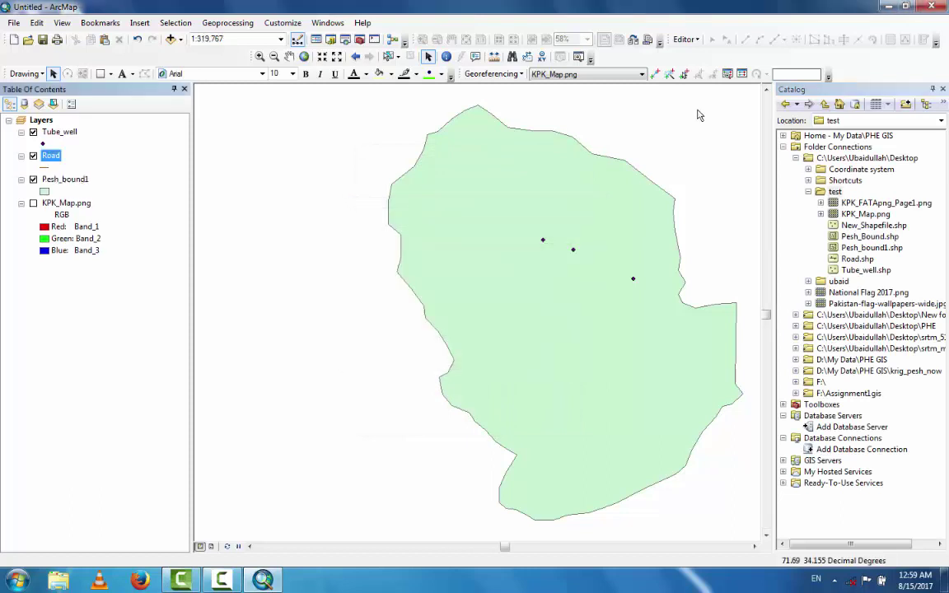
# Start an editing session, continuing past the Road layer's warnings
pyautogui.click(685, 39)
pyautogui.click(698, 54)
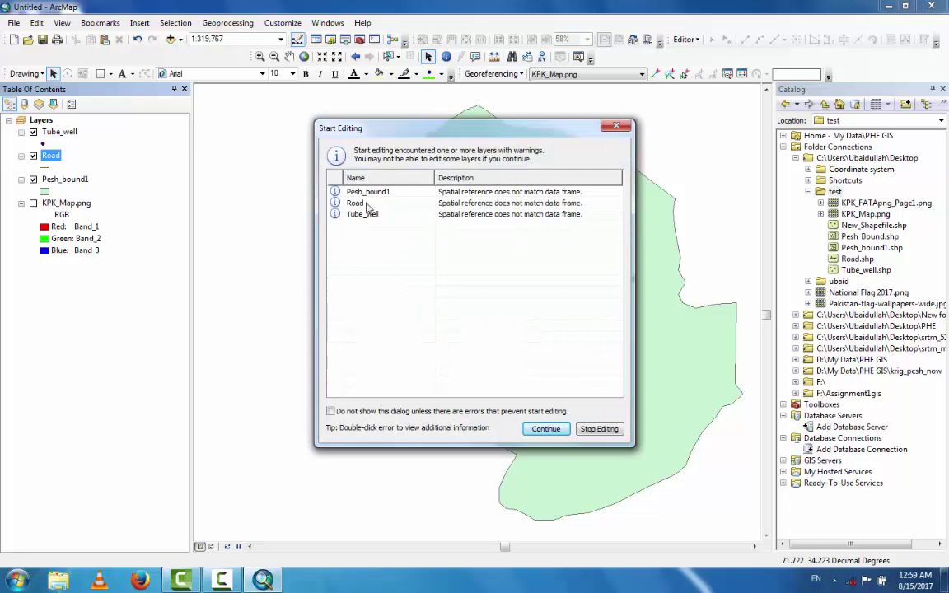
pyautogui.click(367, 203)
pyautogui.click(545, 429)
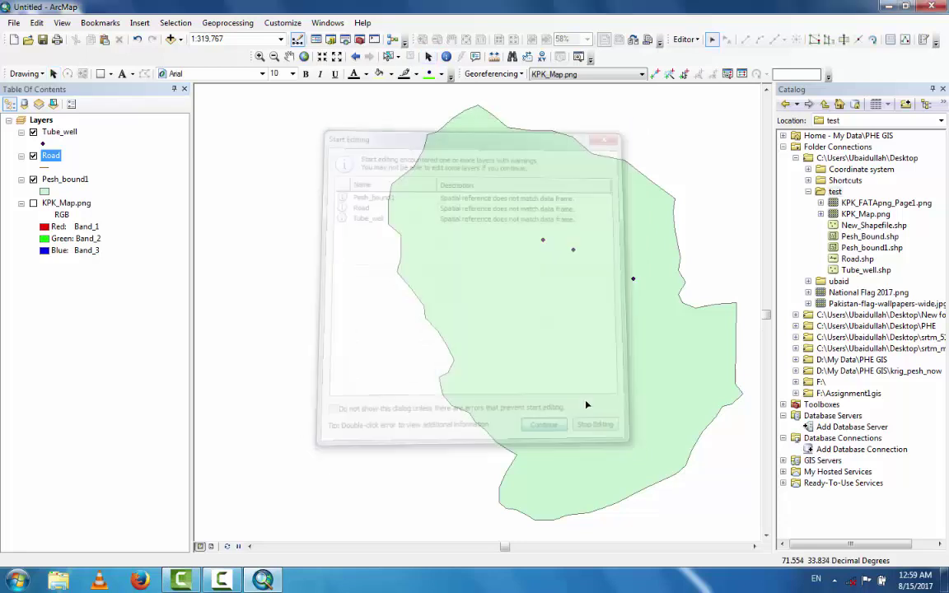
# Confirm the Road template properties and begin a Road line at the first tube well
pyautogui.click(923, 41)
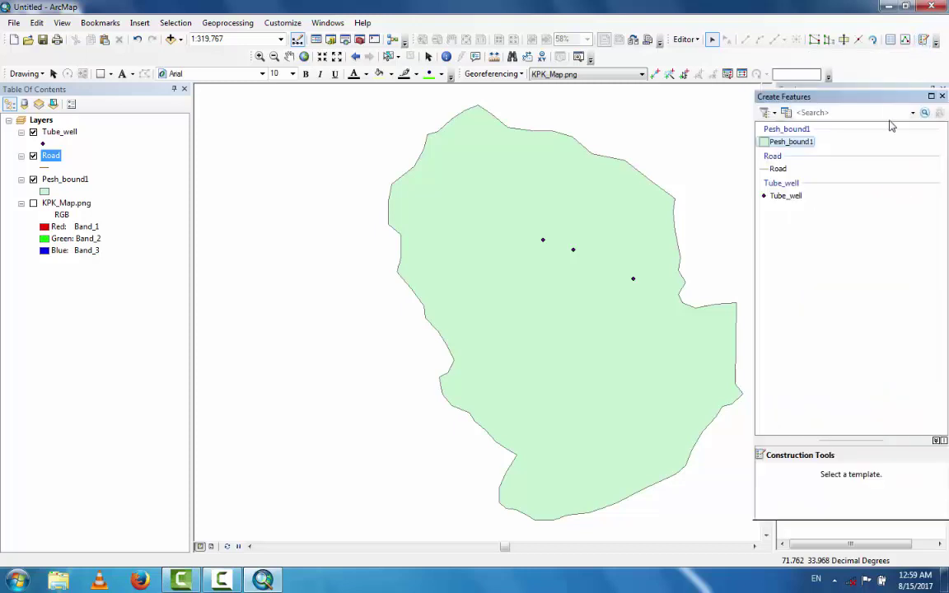
pyautogui.doubleClick(777, 169)
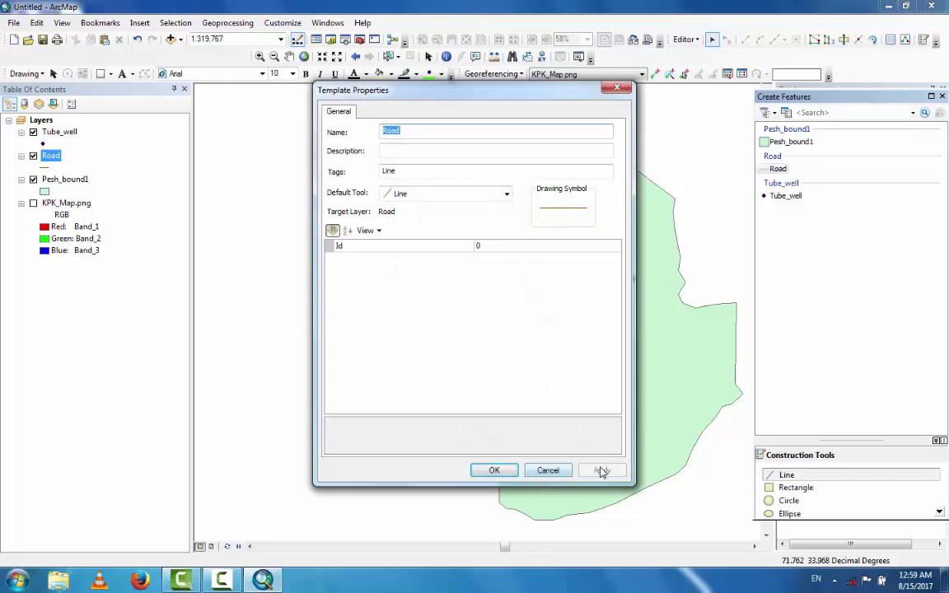
pyautogui.click(492, 469)
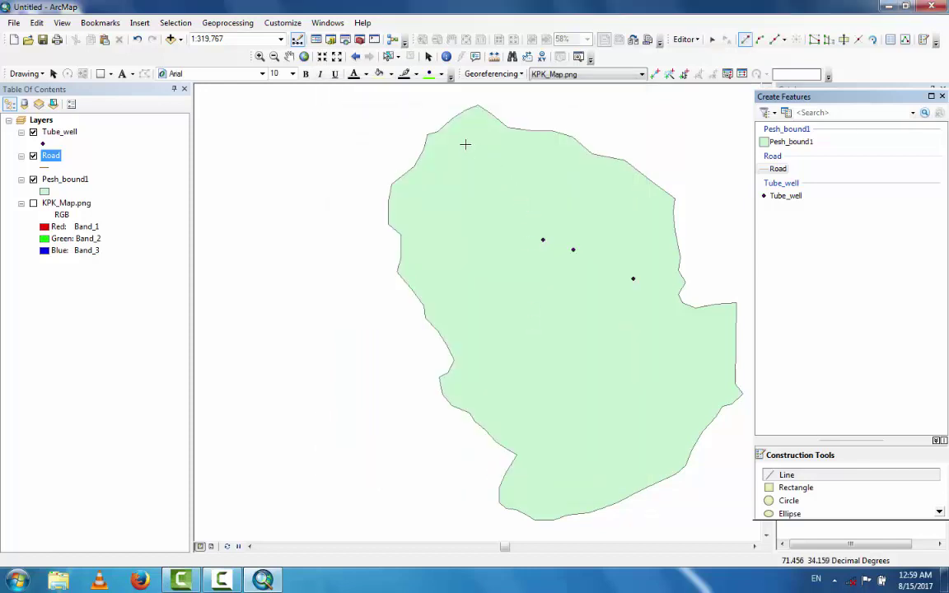
pyautogui.click(543, 245)
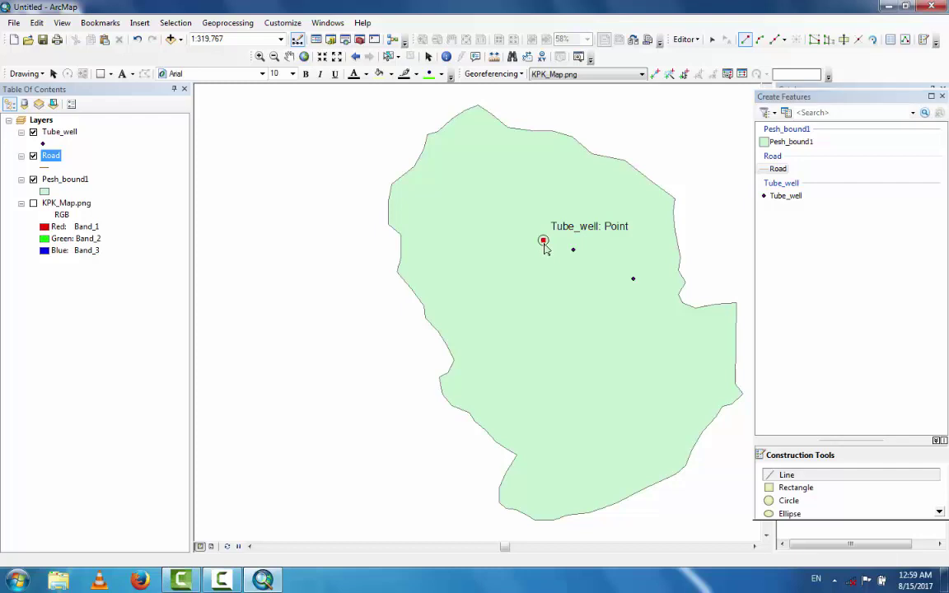
# Add eight Road vertices southward from the first tube well to near the boundary's southern lobe
pyautogui.click(552, 283)
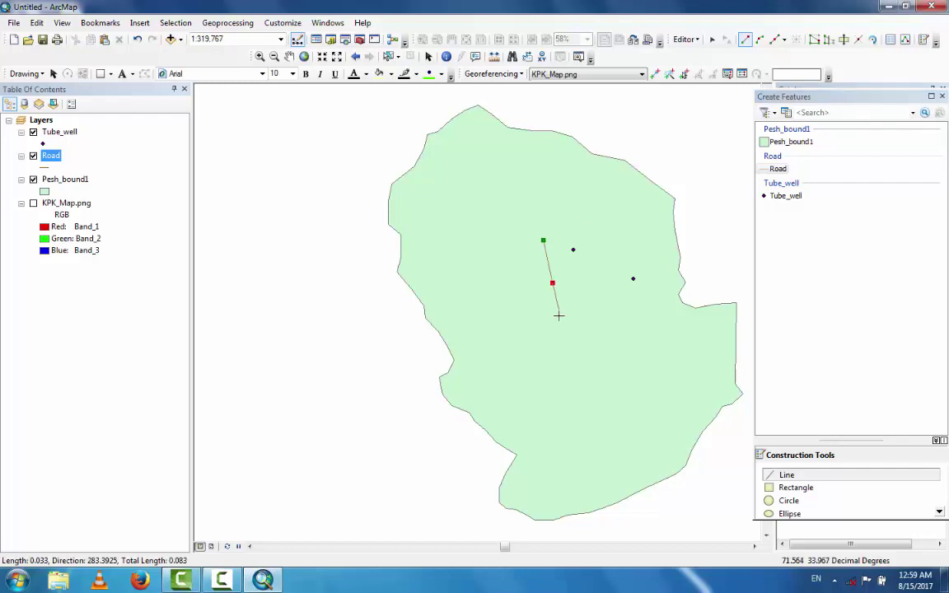
pyautogui.click(558, 317)
pyautogui.click(562, 351)
pyautogui.click(561, 379)
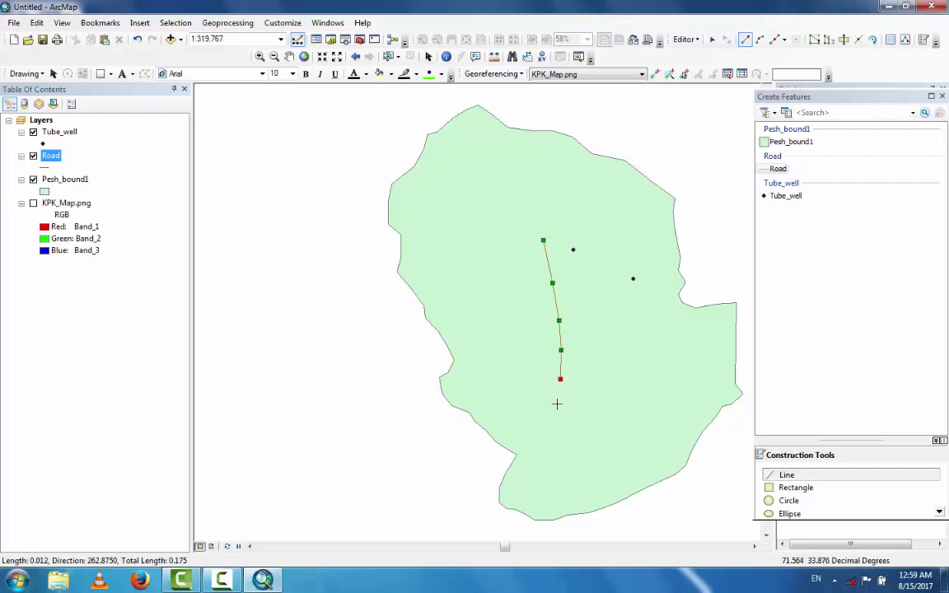
pyautogui.click(554, 416)
pyautogui.click(544, 443)
pyautogui.click(535, 464)
pyautogui.click(521, 485)
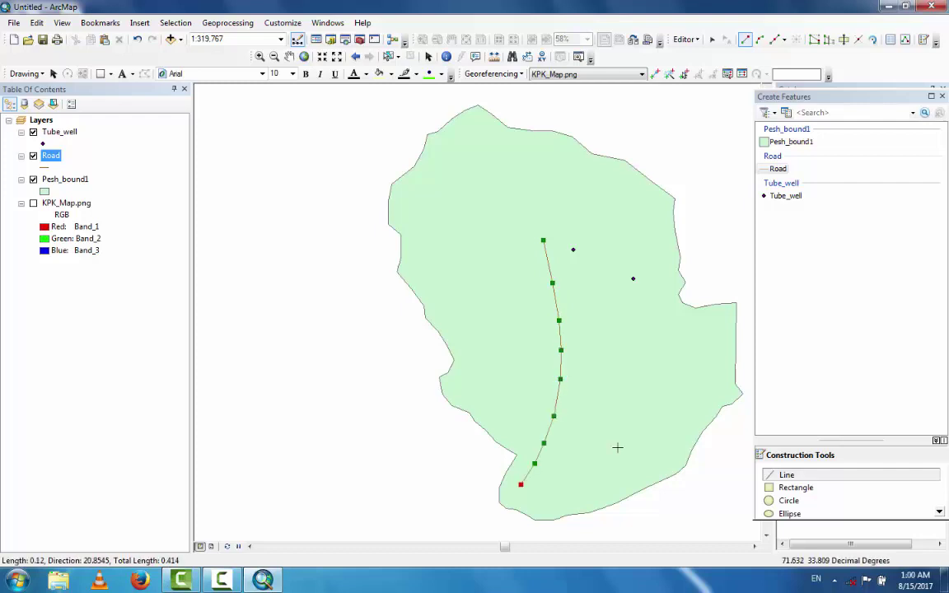